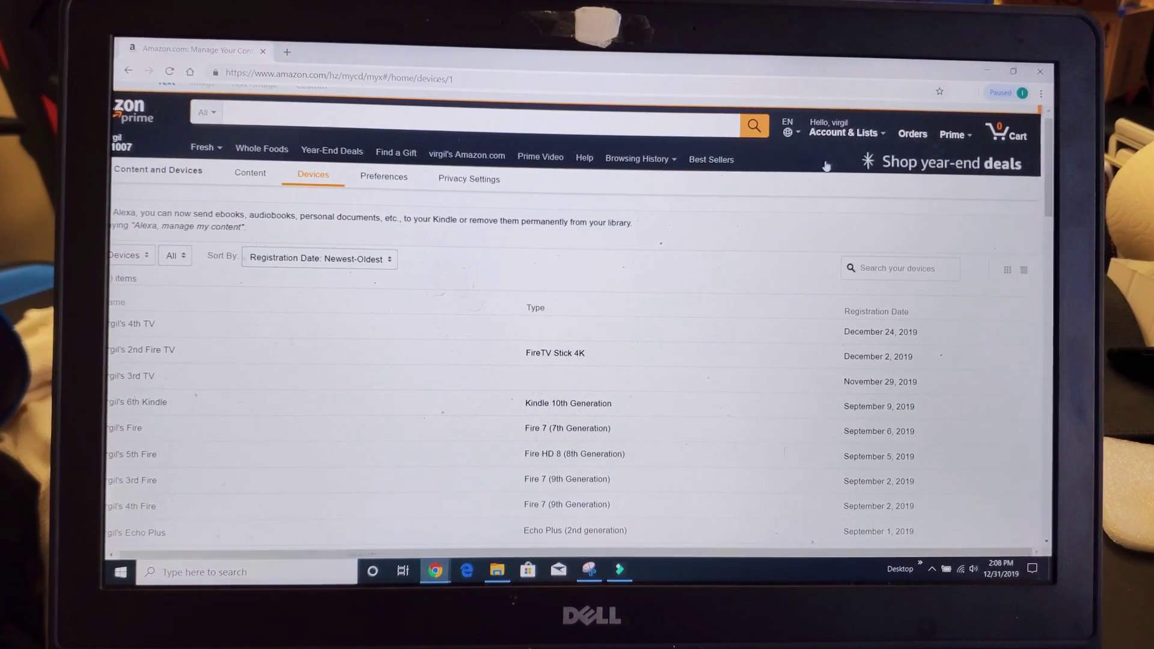
{"action": "scroll", "coordinate": [577, 343], "scroll_direction": "down", "scroll_amount": 5}
{"action": "scroll", "coordinate": [577, 343], "scroll_direction": "down", "scroll_amount": 5}
{"action": "scroll", "coordinate": [577, 342], "scroll_direction": "up", "scroll_amount": 2}
{"action": "scroll", "coordinate": [578, 343], "scroll_direction": "up", "scroll_amount": 5}
{"action": "scroll", "coordinate": [577, 342], "scroll_direction": "up", "scroll_amount": 3}
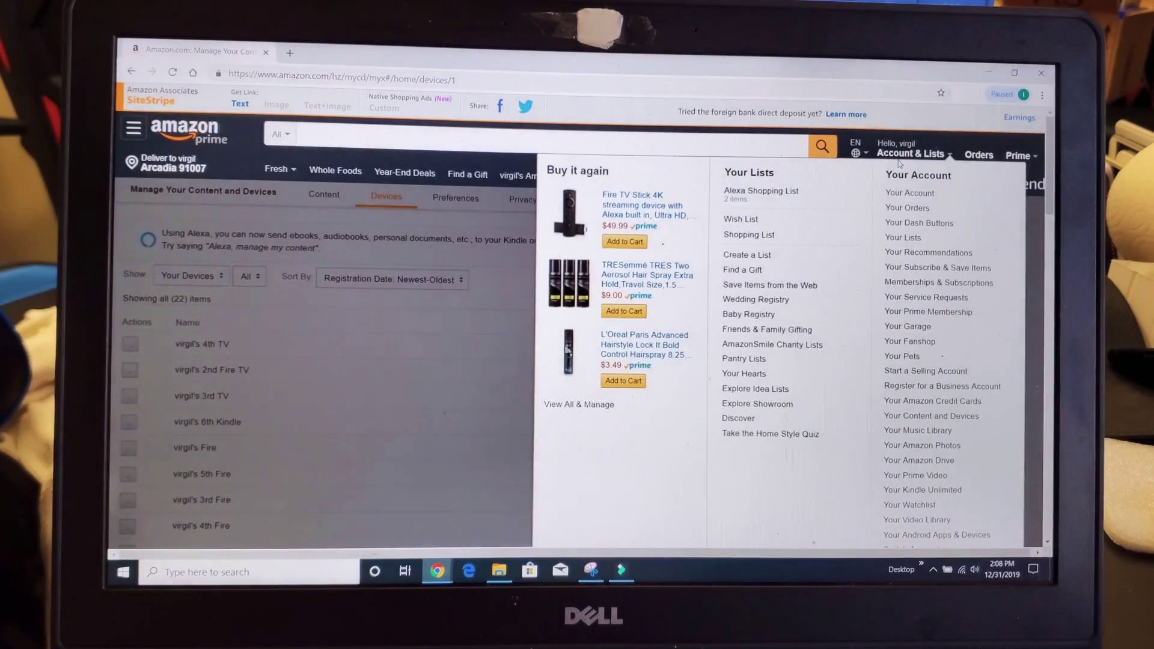
{"action": "mouse_move", "coordinate": [911, 153]}
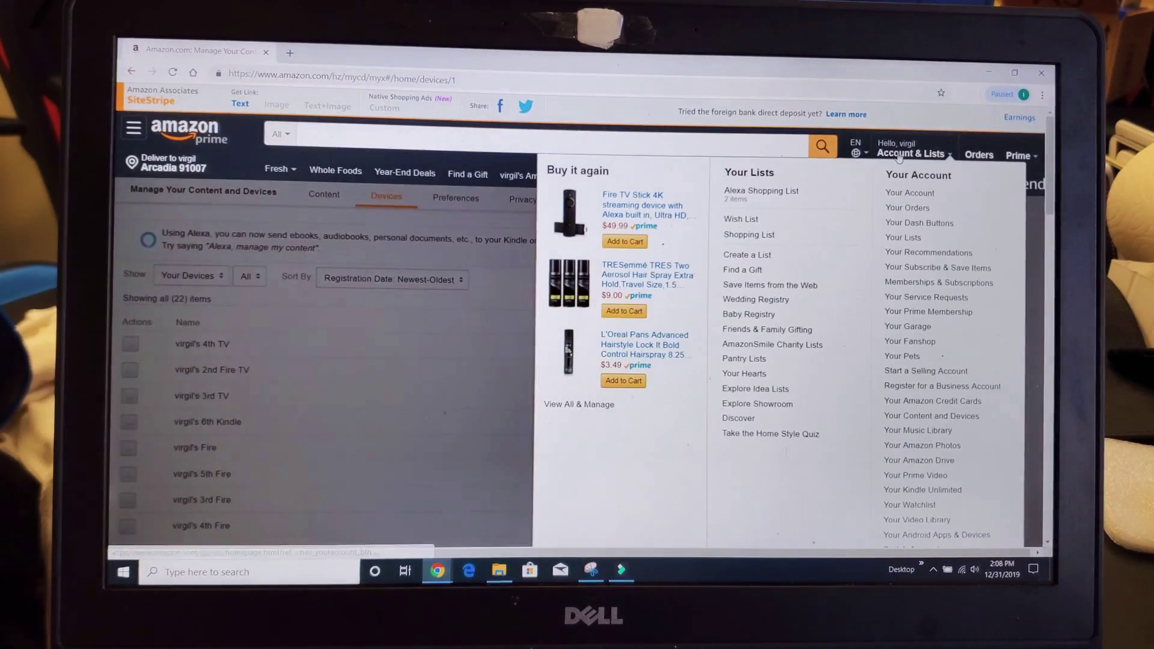
Step: Open Your Account from Account & Lists, then the 'Your devices and content' card to list devices
{"action": "left_click", "coordinate": [902, 155]}
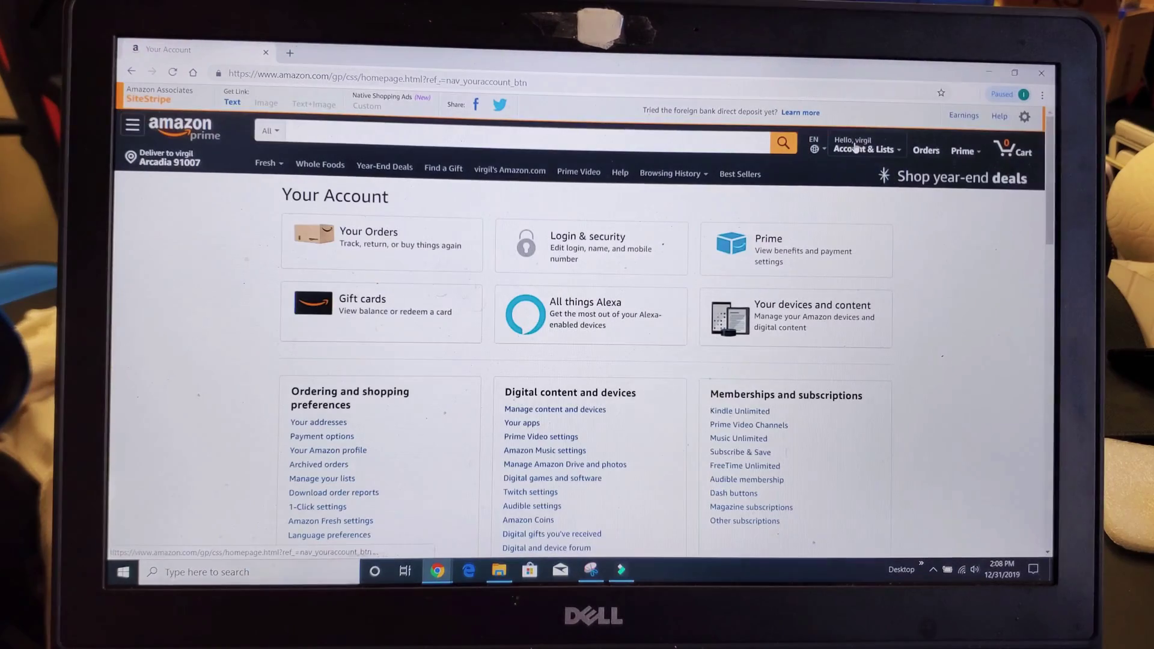
{"action": "scroll", "coordinate": [977, 267], "scroll_direction": "down", "scroll_amount": 1}
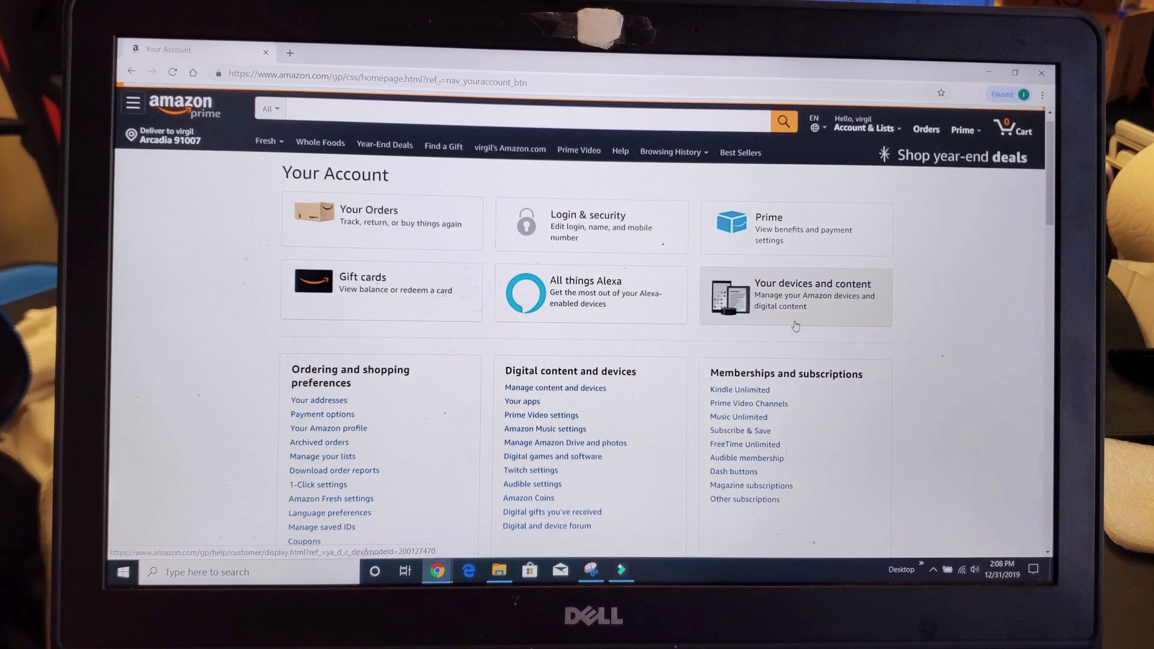
{"action": "left_click", "coordinate": [791, 304]}
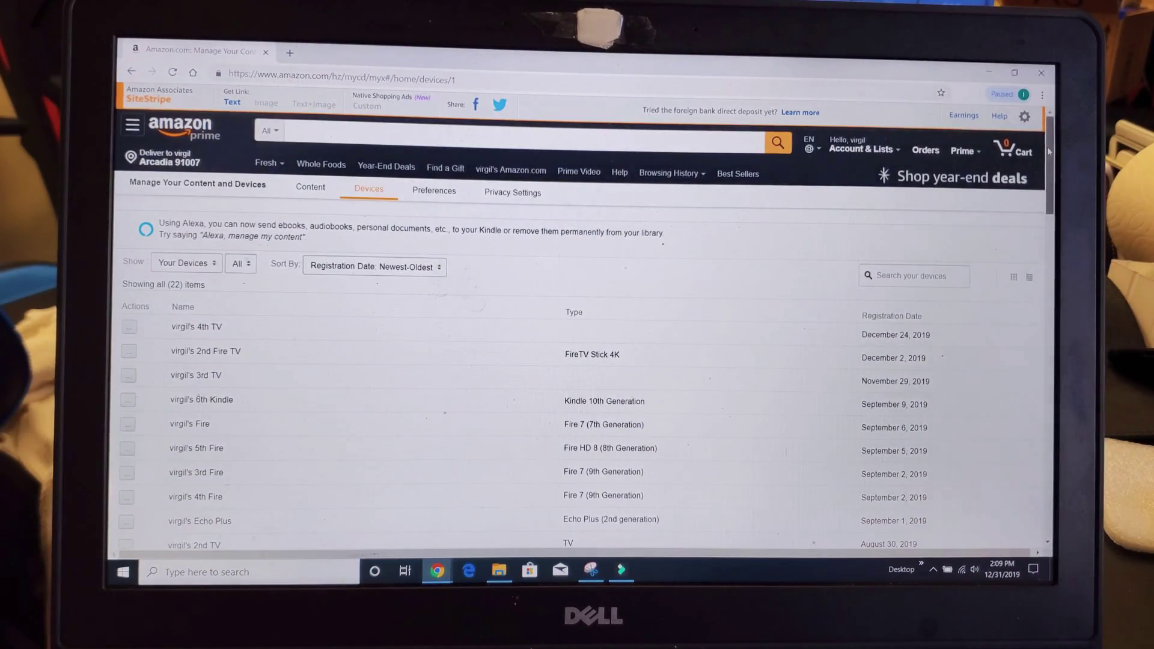
{"action": "left_click_drag", "start_coordinate": [1048, 152], "coordinate": [1040, 200]}
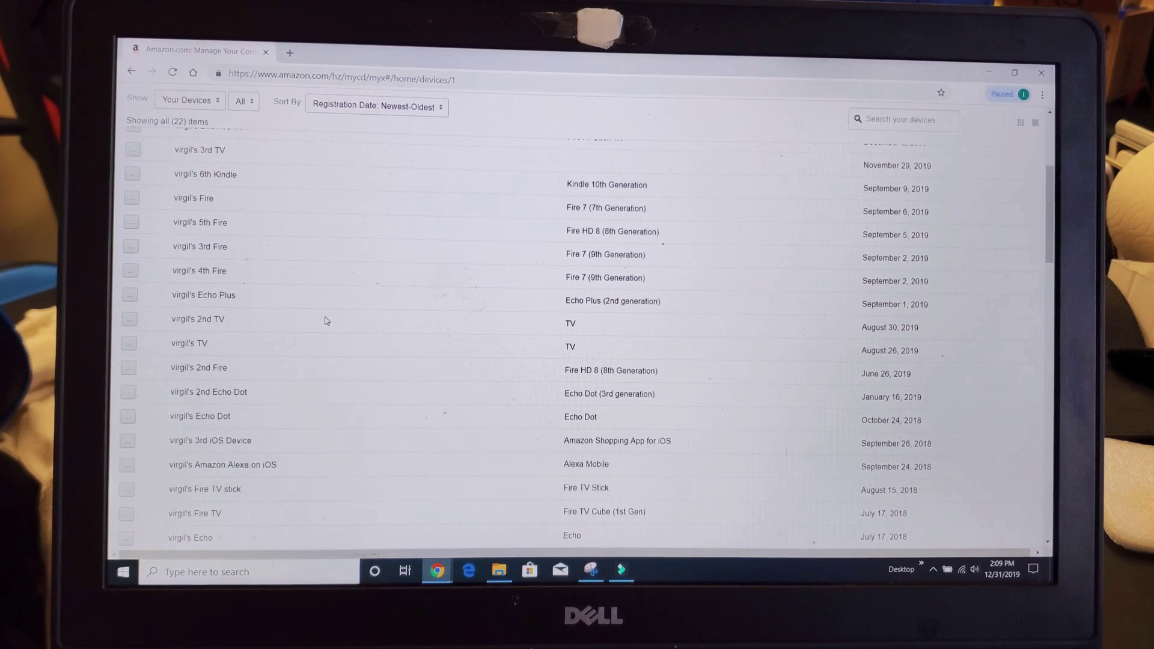
{"action": "scroll", "coordinate": [326, 320], "scroll_direction": "up", "scroll_amount": 1}
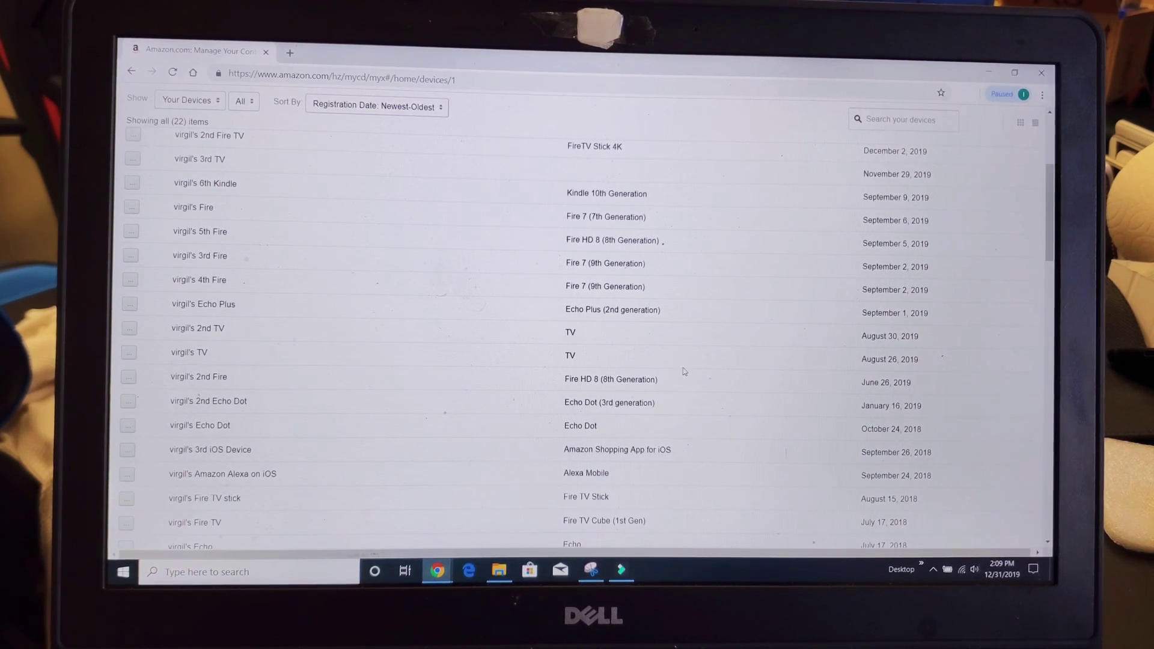
{"action": "scroll", "coordinate": [683, 371], "scroll_direction": "up", "scroll_amount": 2}
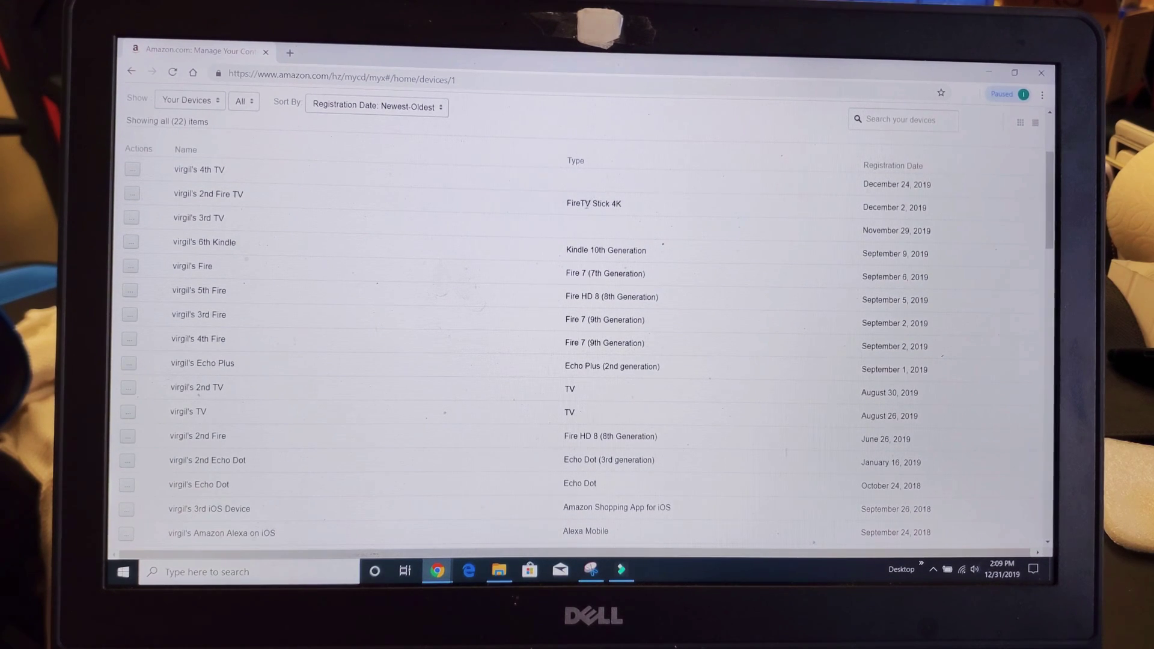
{"action": "left_click_drag", "start_coordinate": [571, 206], "coordinate": [593, 207]}
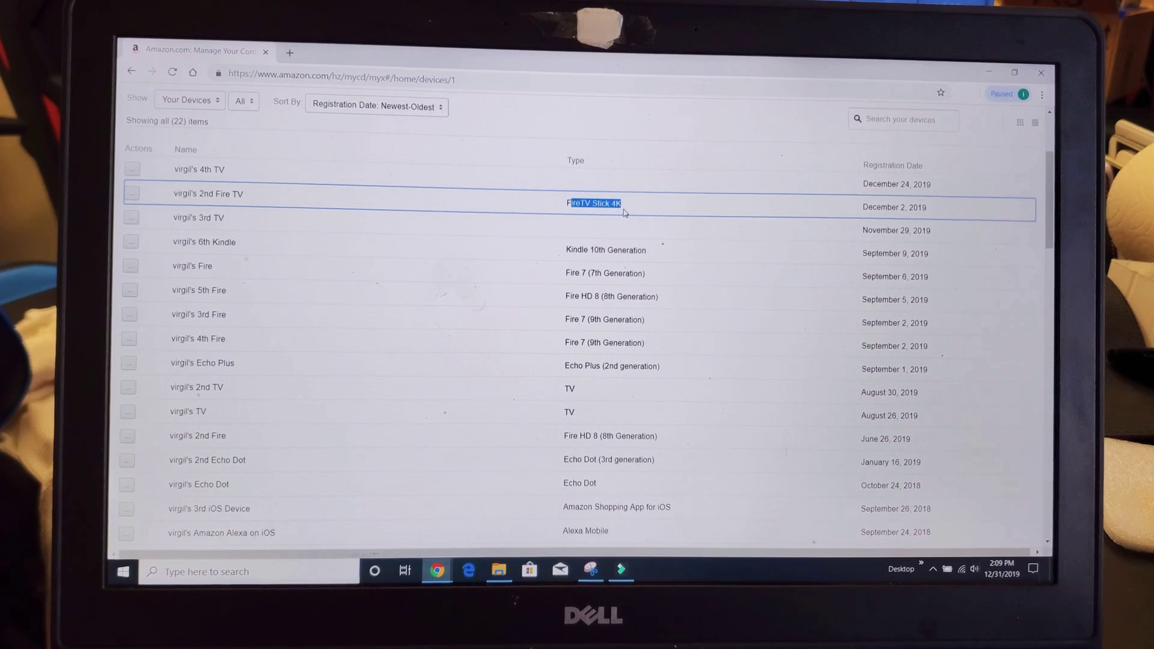
{"action": "scroll", "coordinate": [624, 212], "scroll_direction": "up", "scroll_amount": 1}
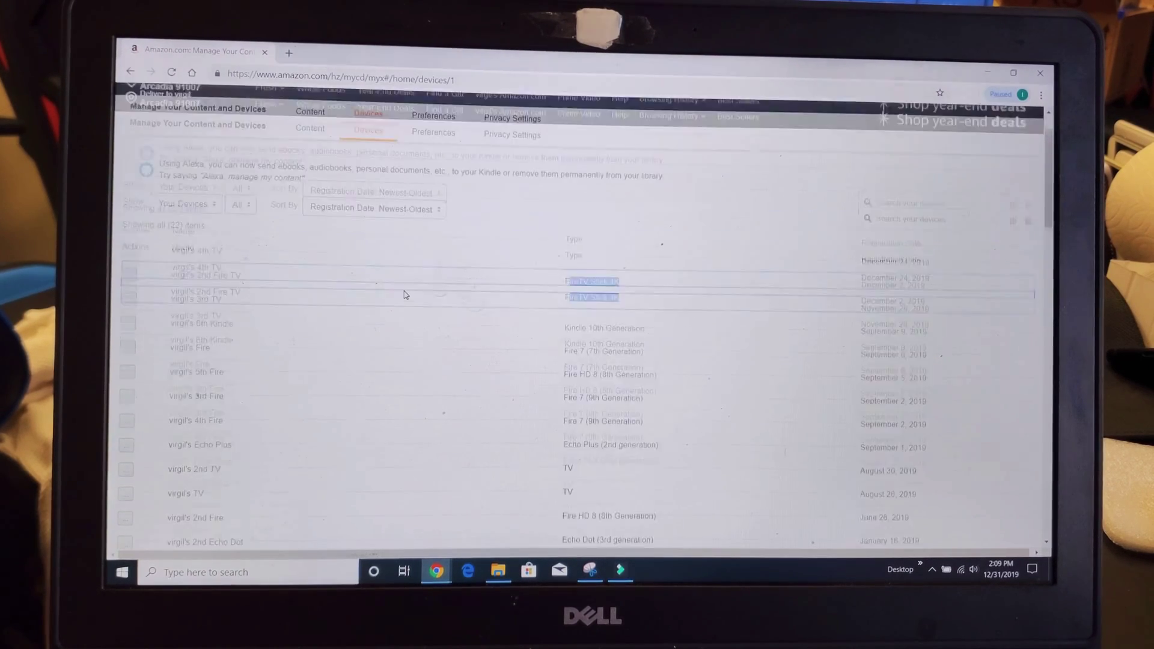
{"action": "scroll", "coordinate": [291, 209], "scroll_direction": "up", "scroll_amount": 2}
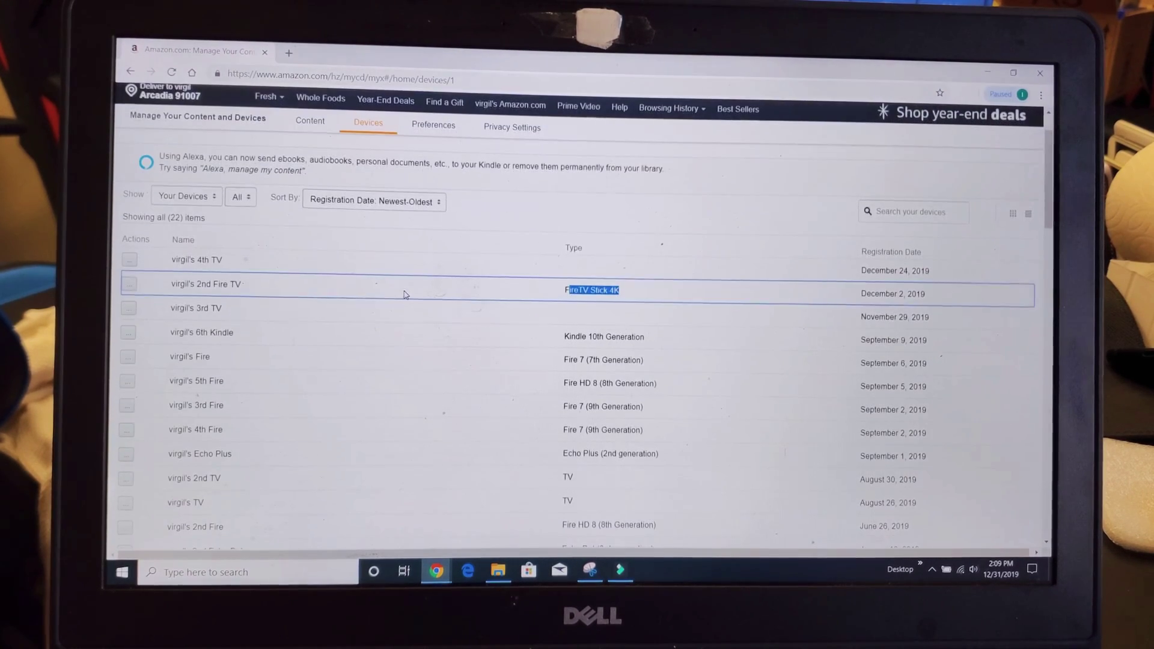
{"action": "left_click", "coordinate": [171, 261]}
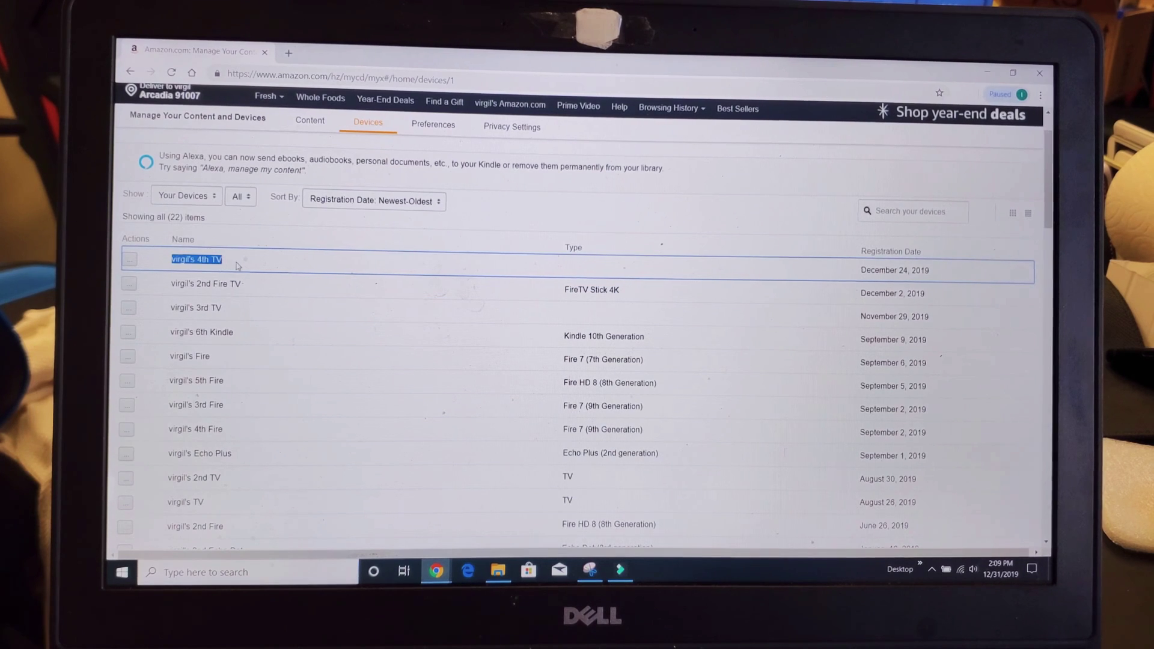
{"action": "double_click", "coordinate": [173, 285]}
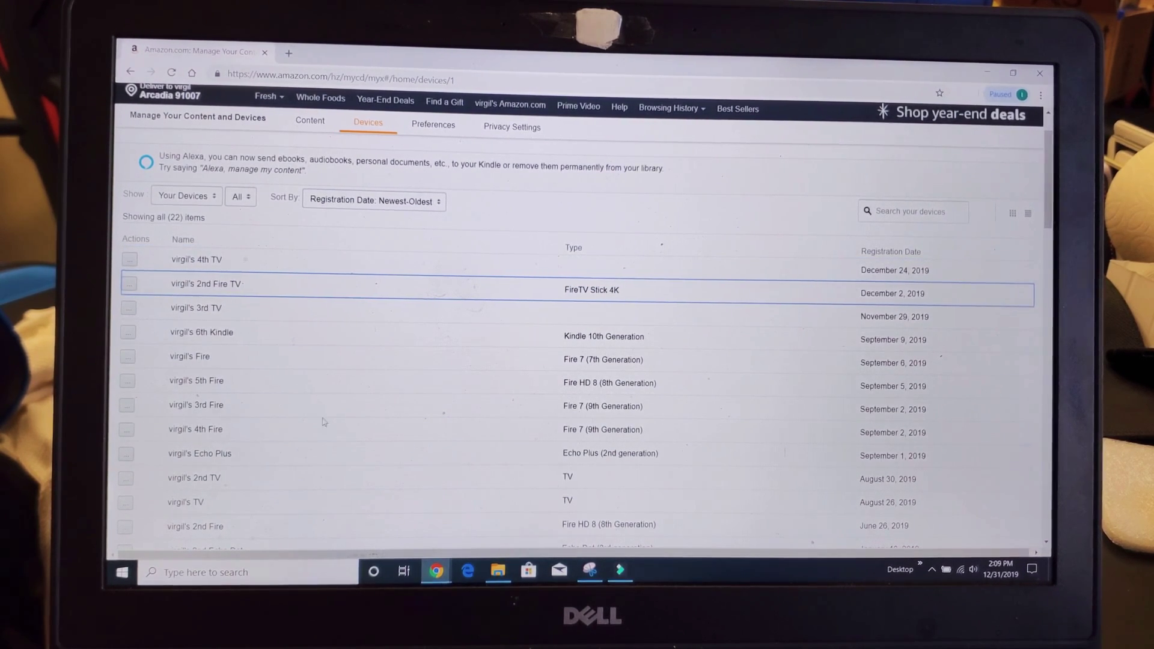
{"action": "scroll", "coordinate": [389, 392], "scroll_direction": "up", "scroll_amount": 1}
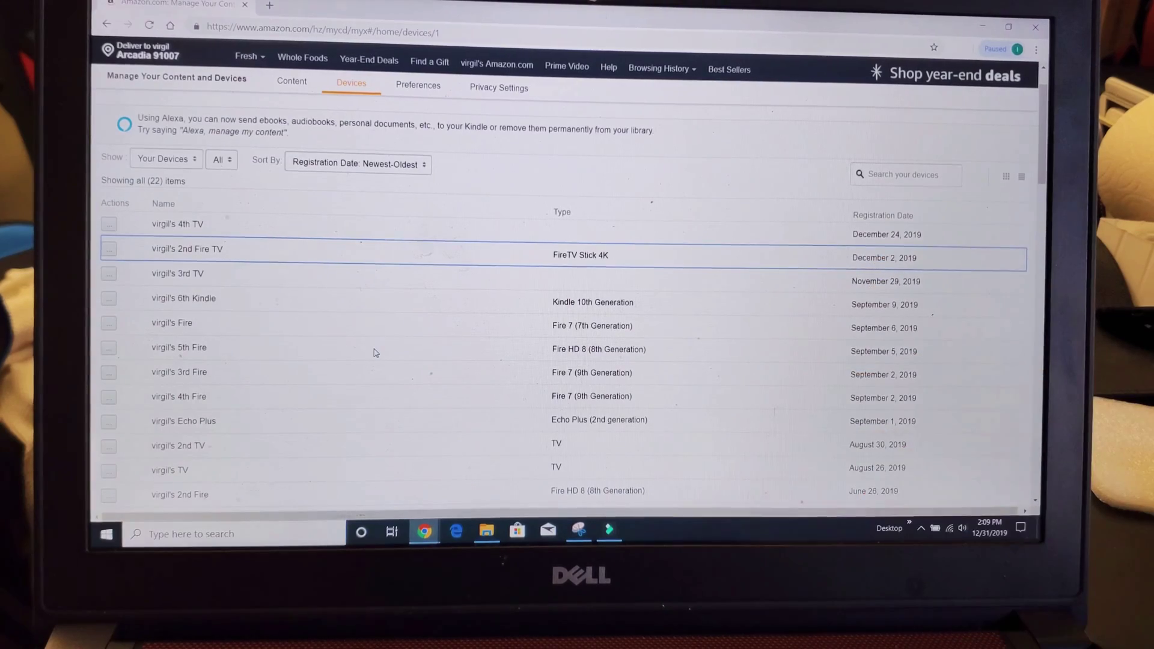
{"action": "scroll", "coordinate": [375, 351], "scroll_direction": "down", "scroll_amount": 1}
{"action": "scroll", "coordinate": [375, 353], "scroll_direction": "down", "scroll_amount": 2}
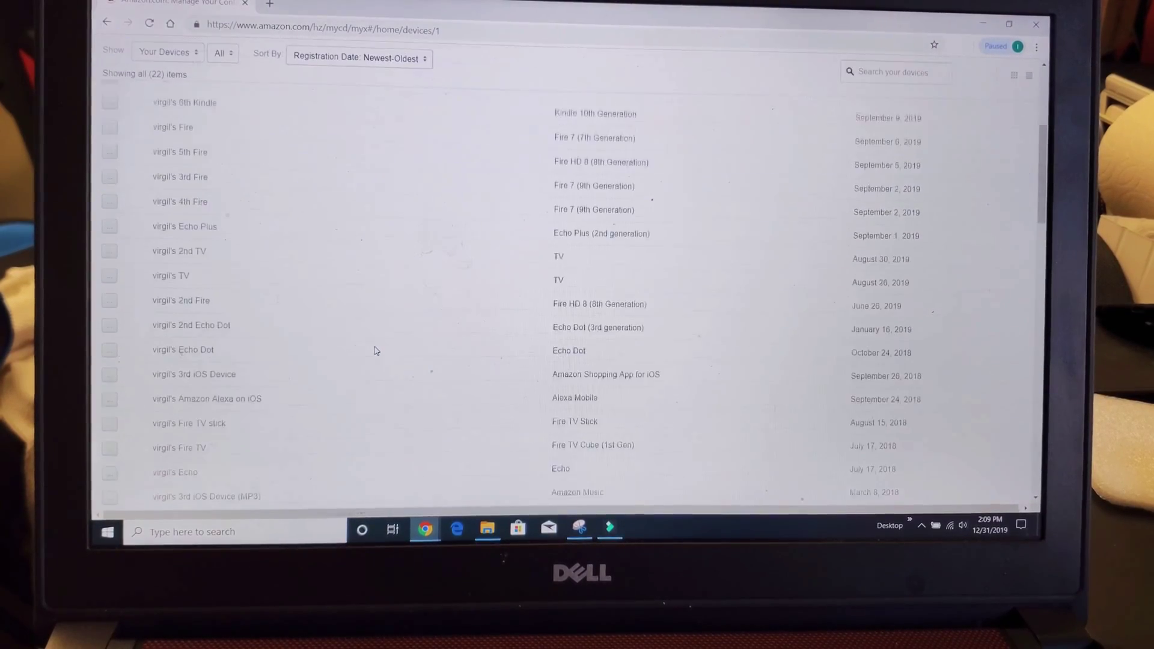
{"action": "scroll", "coordinate": [375, 352], "scroll_direction": "down", "scroll_amount": 1}
{"action": "scroll", "coordinate": [375, 349], "scroll_direction": "up", "scroll_amount": 3}
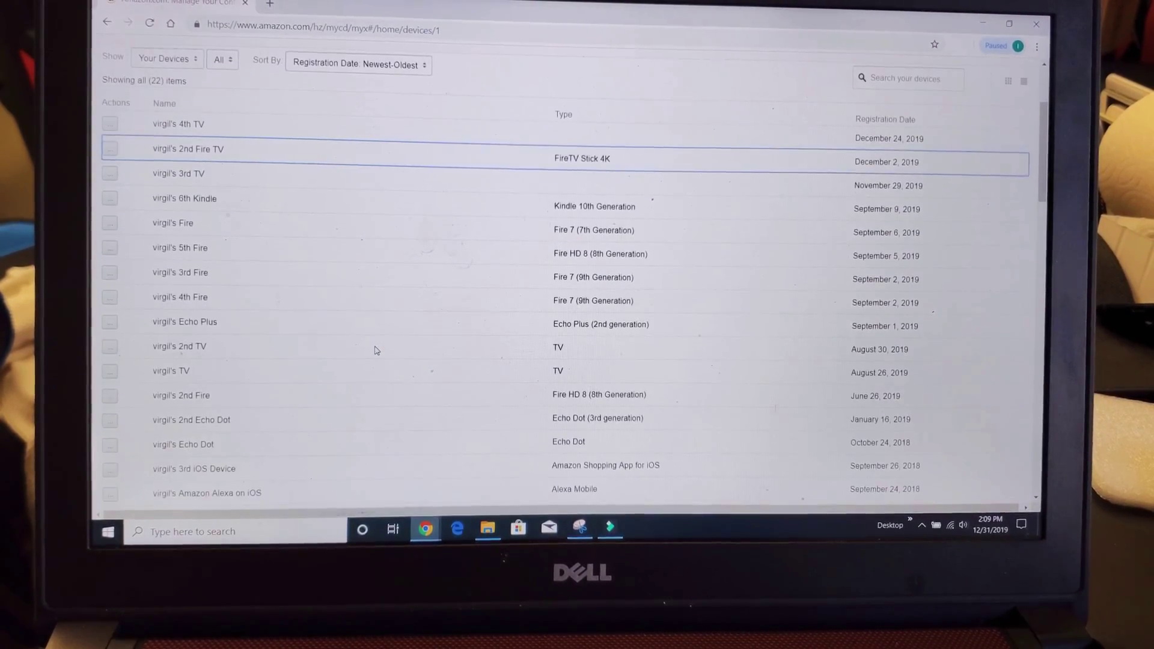
{"action": "scroll", "coordinate": [375, 352], "scroll_direction": "up", "scroll_amount": 1}
{"action": "scroll", "coordinate": [375, 352], "scroll_direction": "up", "scroll_amount": 1}
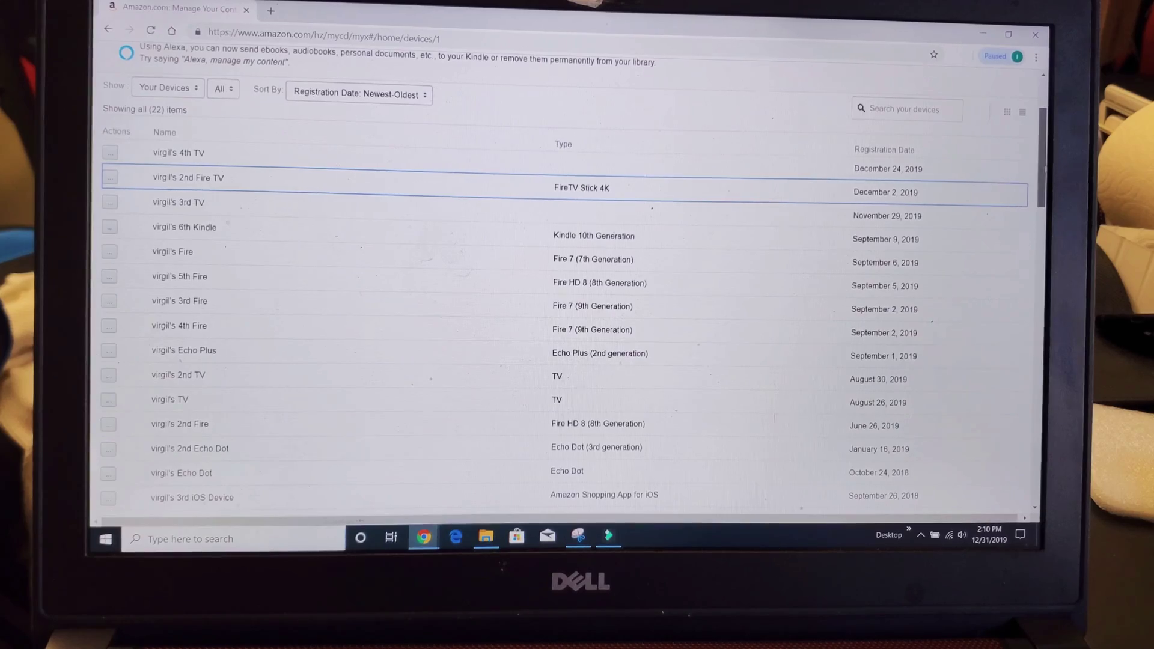
{"action": "scroll", "coordinate": [1030, 244], "scroll_direction": "down", "scroll_amount": 2}
{"action": "scroll", "coordinate": [1031, 244], "scroll_direction": "down", "scroll_amount": 2}
{"action": "scroll", "coordinate": [1030, 244], "scroll_direction": "down", "scroll_amount": 1}
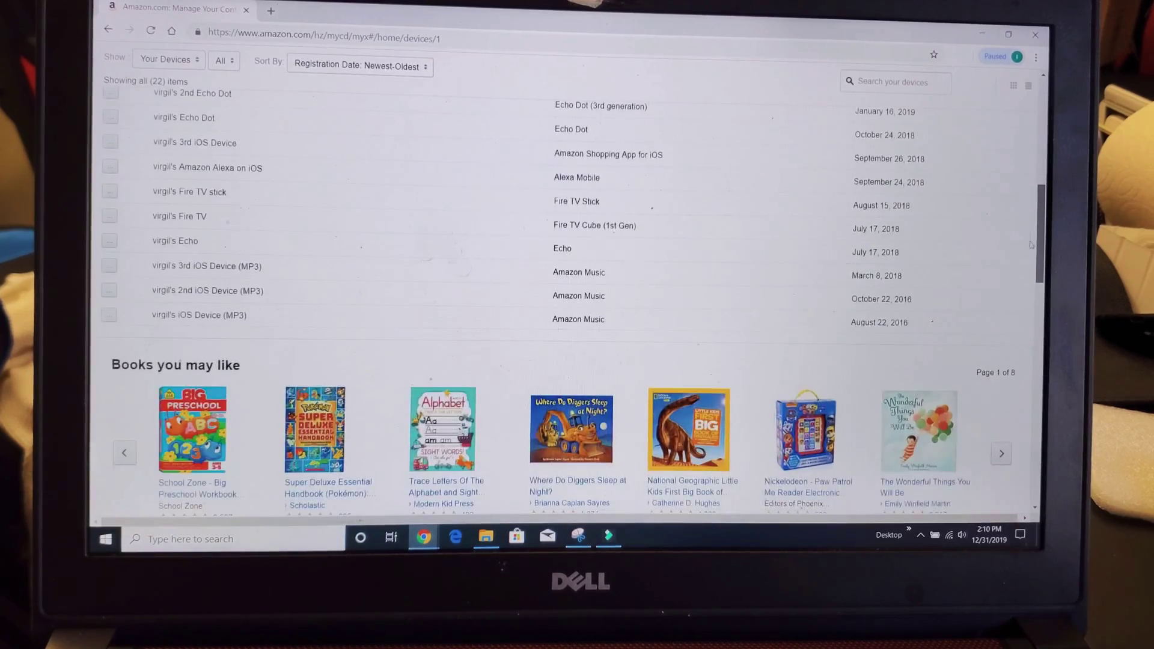
{"action": "scroll", "coordinate": [1030, 243], "scroll_direction": "up", "scroll_amount": 3}
{"action": "scroll", "coordinate": [1031, 244], "scroll_direction": "up", "scroll_amount": 3}
{"action": "scroll", "coordinate": [1030, 244], "scroll_direction": "up", "scroll_amount": 2}
{"action": "scroll", "coordinate": [1034, 183], "scroll_direction": "down", "scroll_amount": 3}
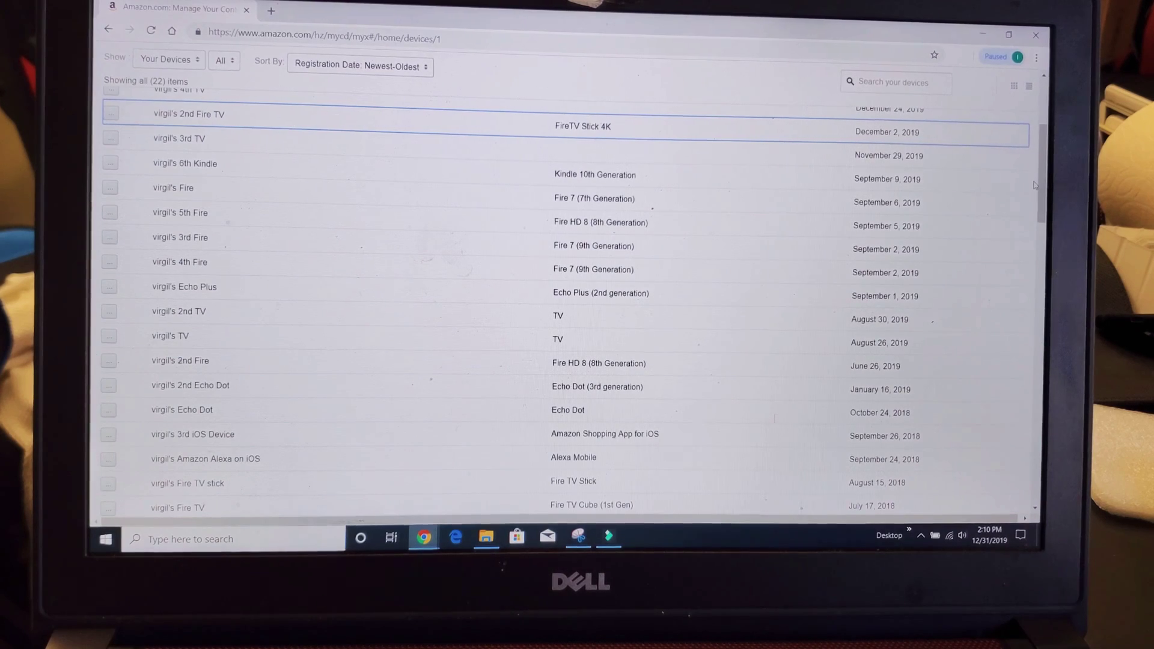
{"action": "scroll", "coordinate": [451, 283], "scroll_direction": "up", "scroll_amount": 2}
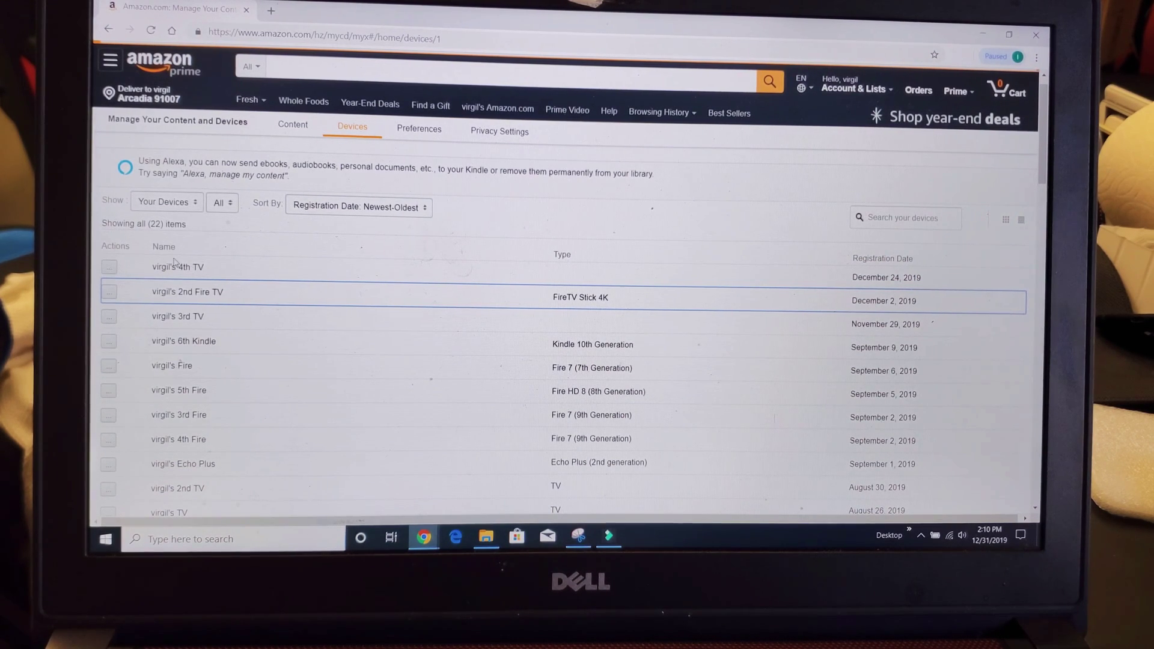
{"action": "left_click", "coordinate": [109, 269]}
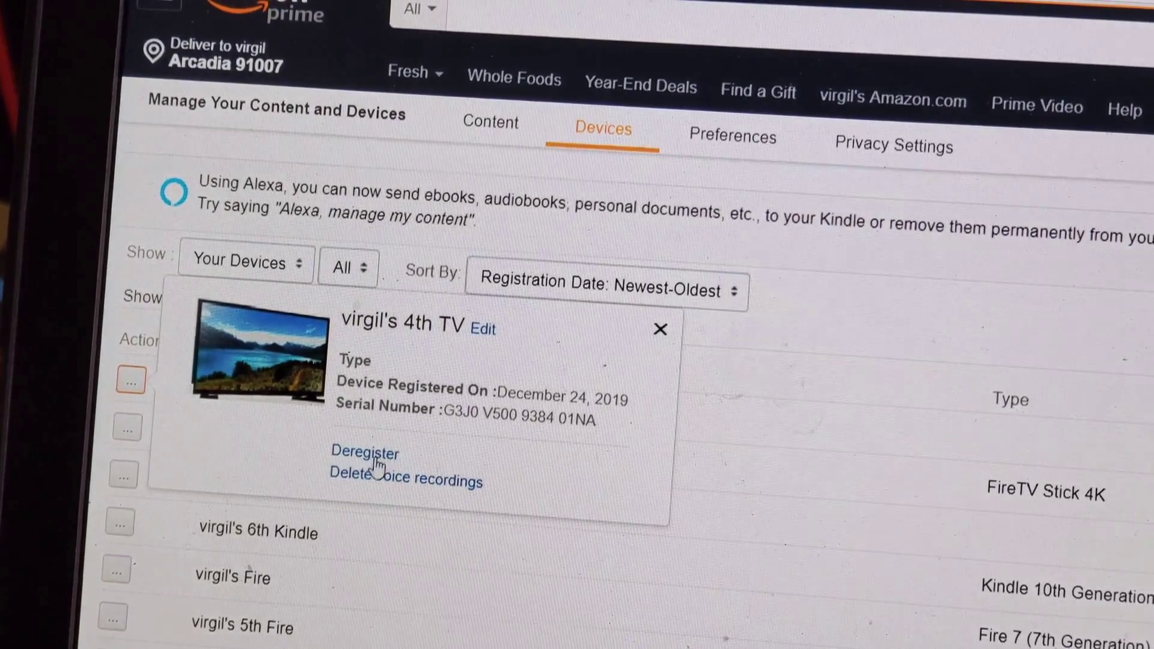
{"action": "left_click", "coordinate": [374, 453]}
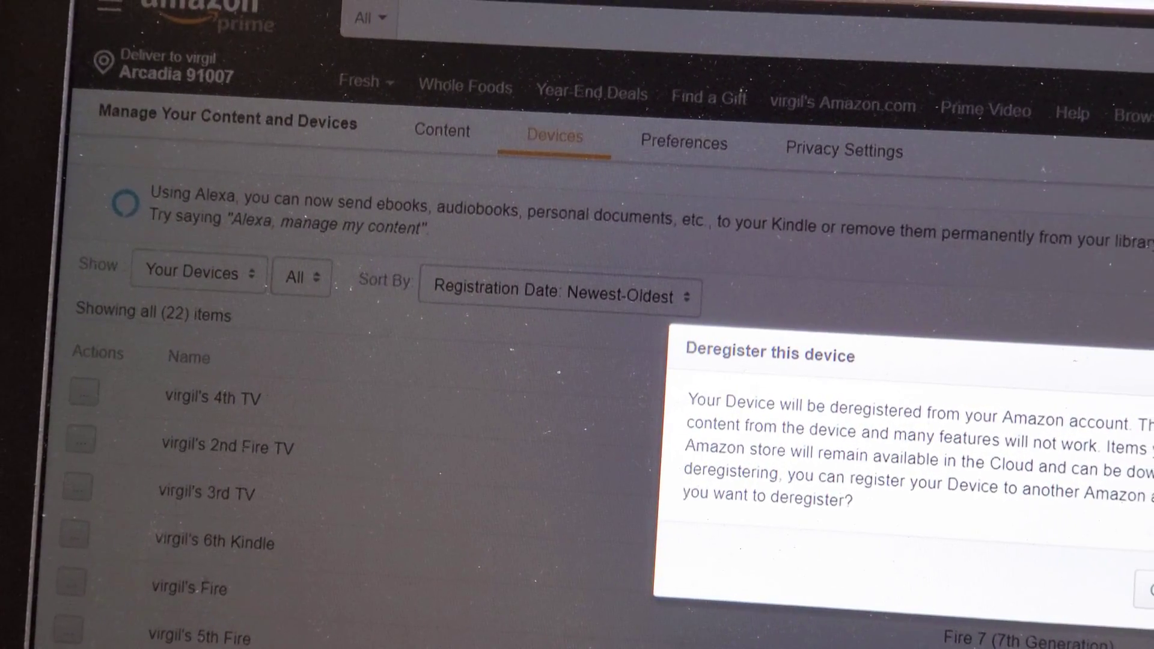
{"action": "left_click", "coordinate": [1143, 591]}
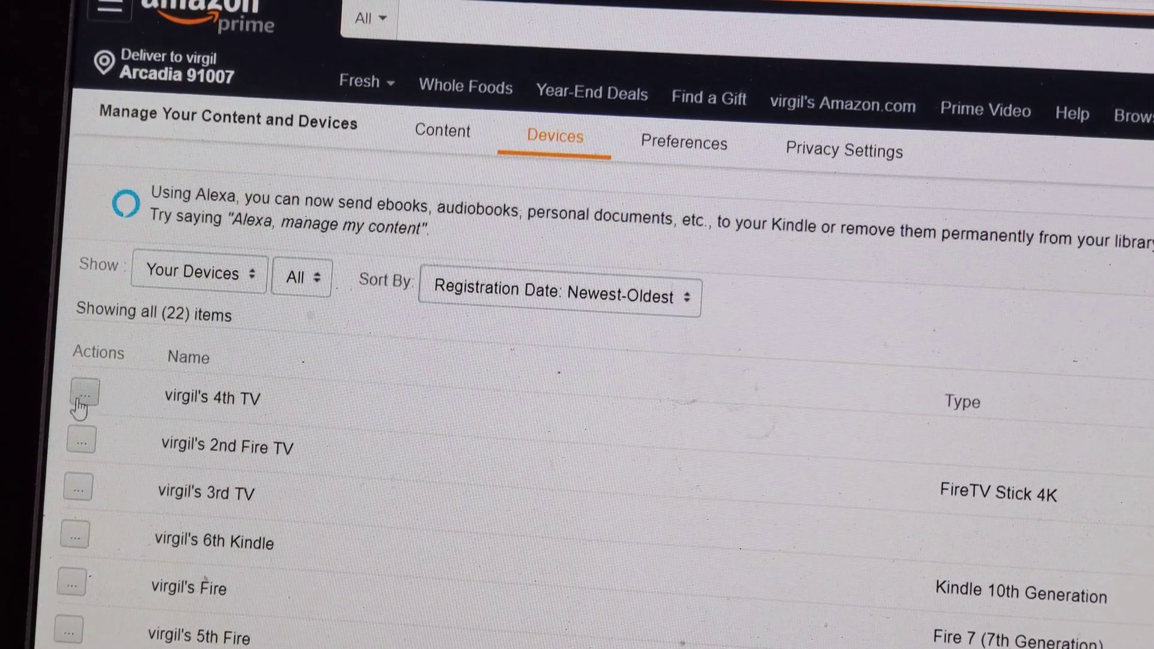
{"action": "left_click", "coordinate": [82, 440]}
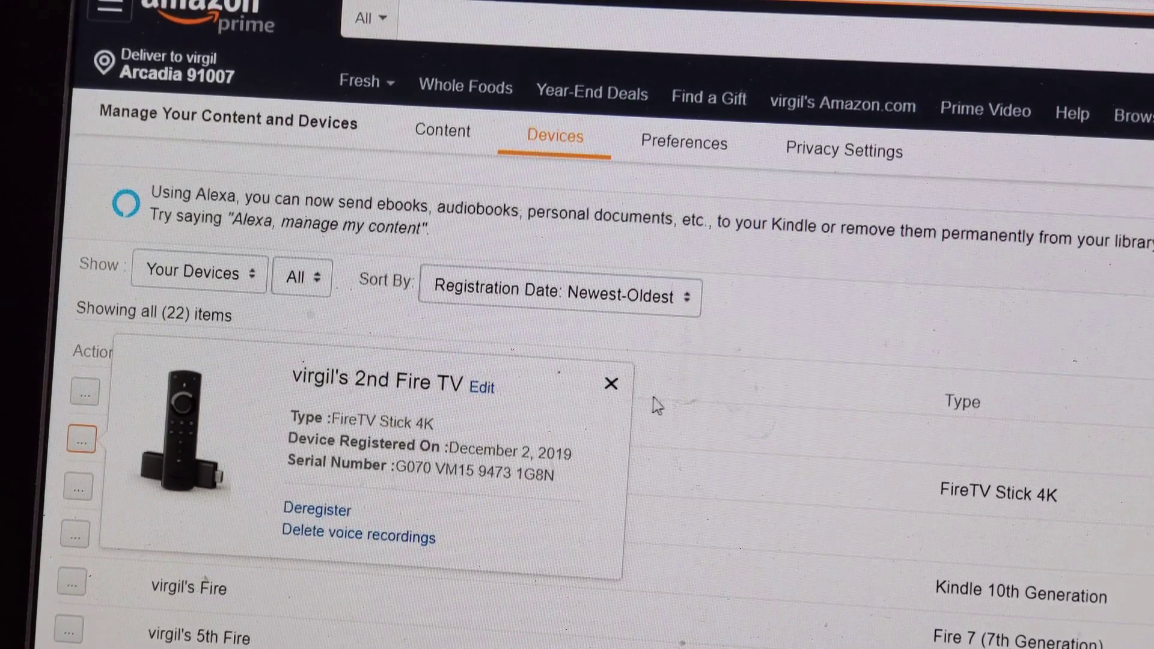
{"action": "left_click", "coordinate": [613, 386]}
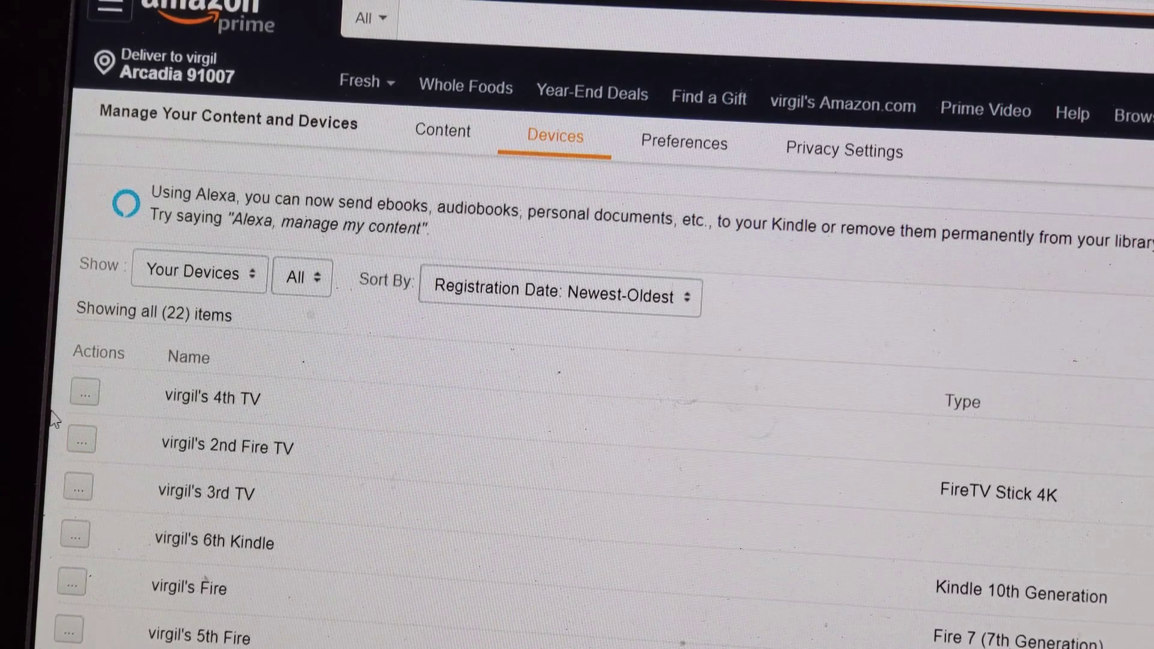
{"action": "left_click", "coordinate": [86, 397]}
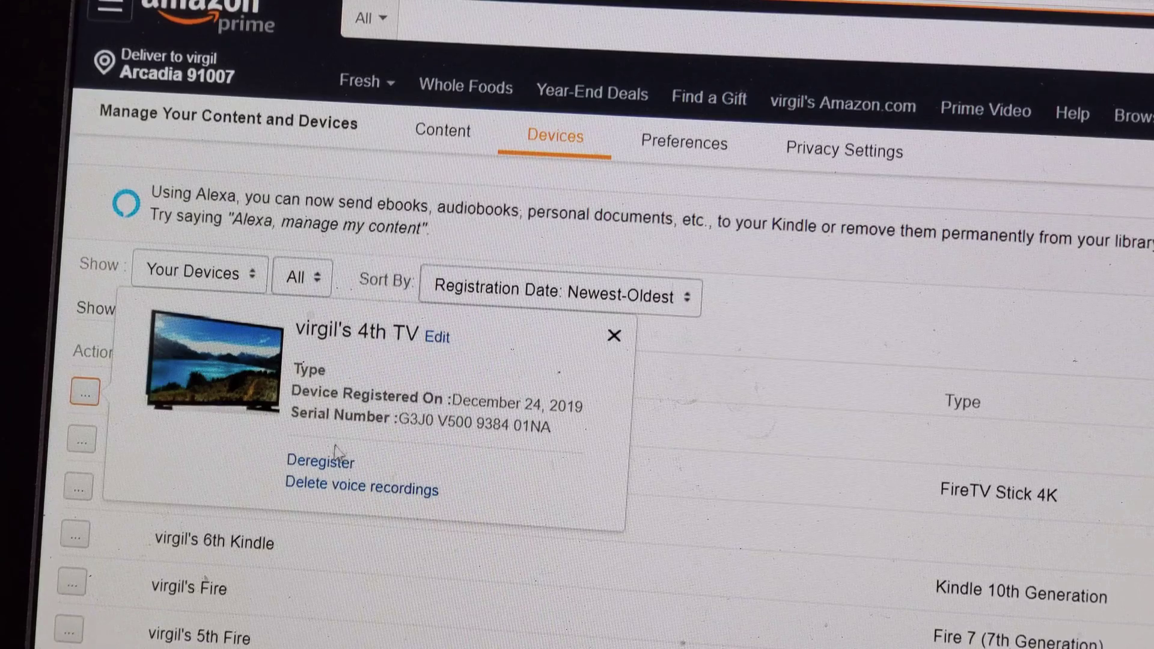
{"action": "left_click", "coordinate": [82, 441]}
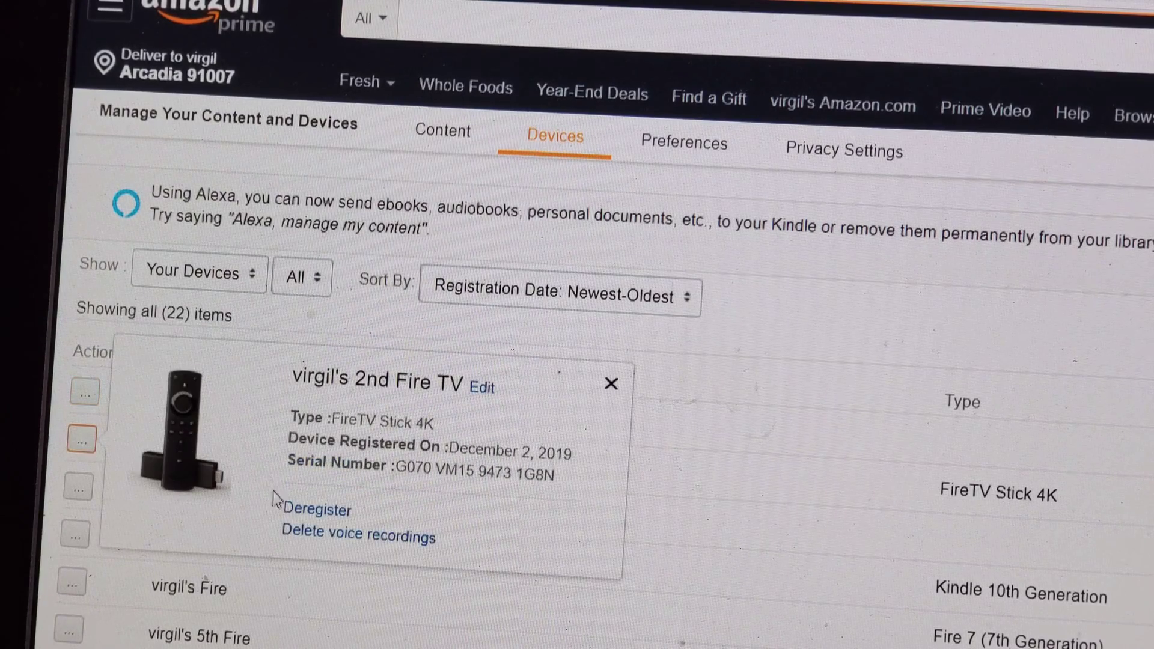
{"action": "left_click", "coordinate": [608, 393]}
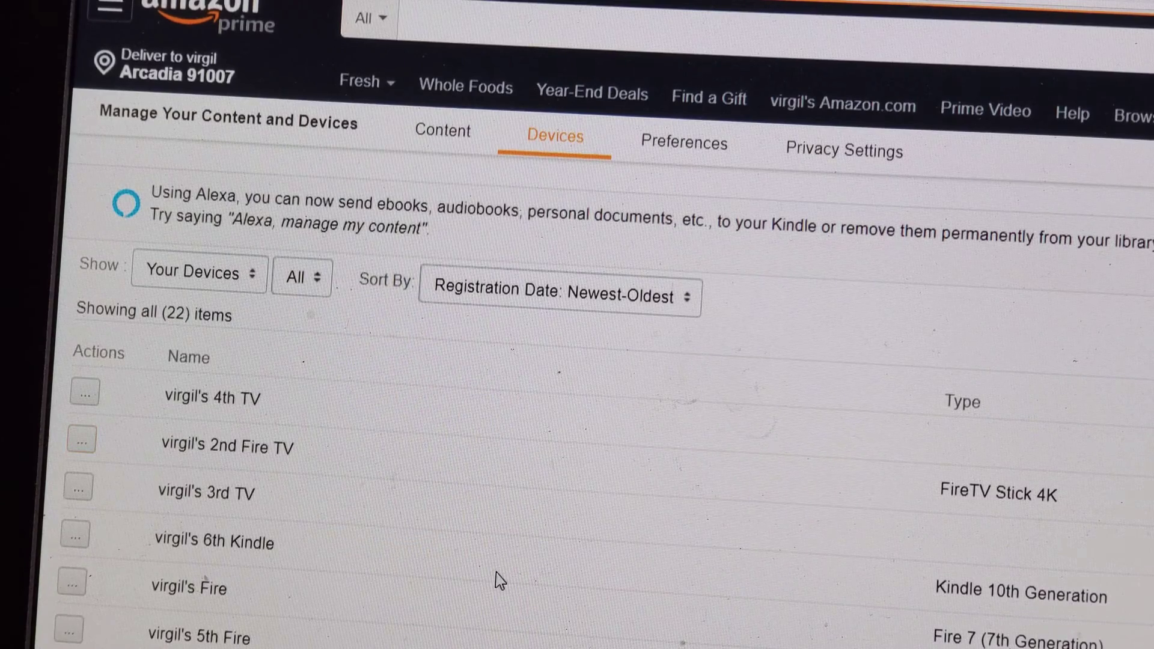